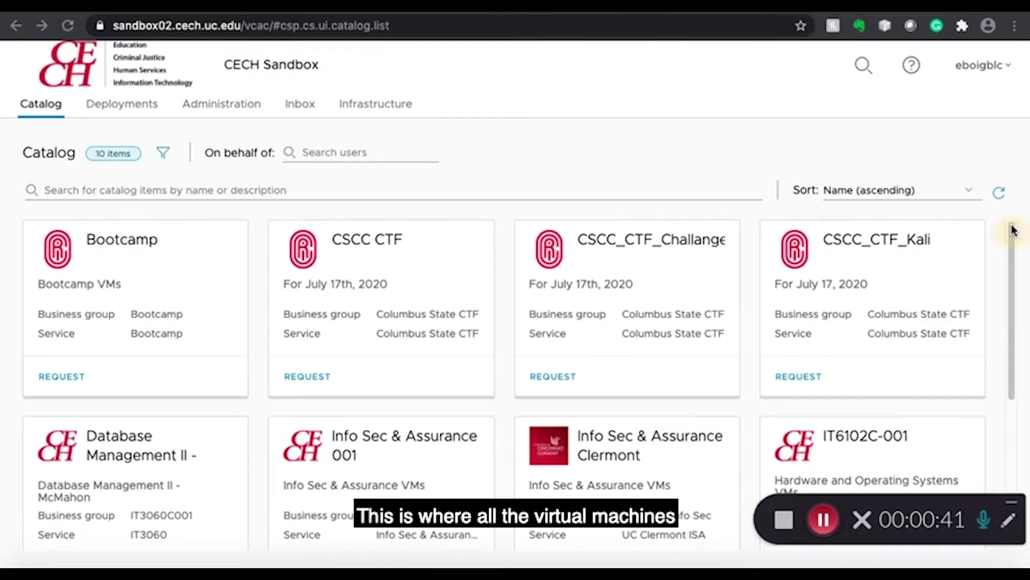
Try the Bootcamp service and IT3060C001 business group catalog filters, clear both, and hide the filters
{"action": "left_click_drag", "start_coordinate": [1012, 229], "coordinate": [989, 131]}
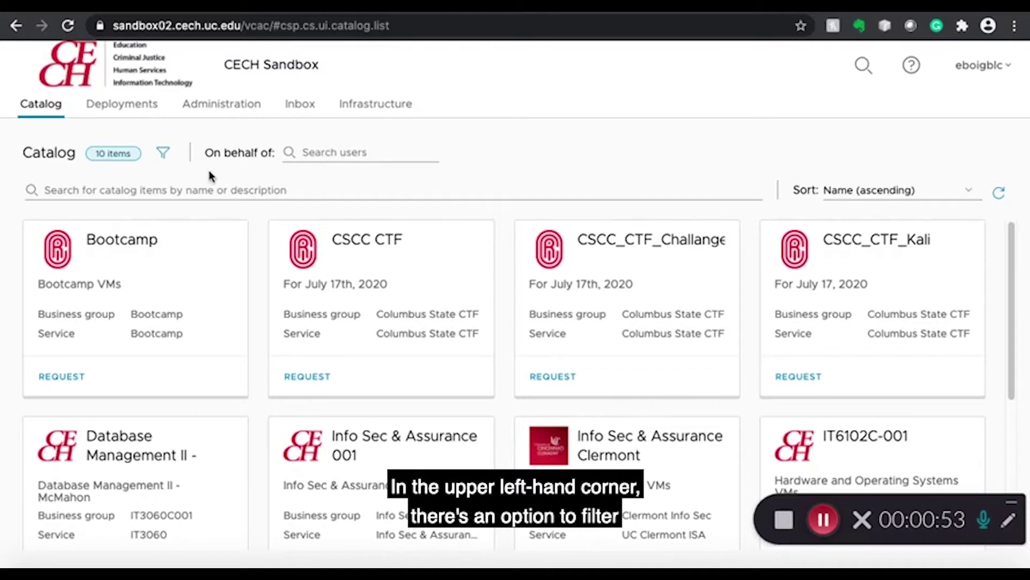
{"action": "left_click", "coordinate": [164, 155]}
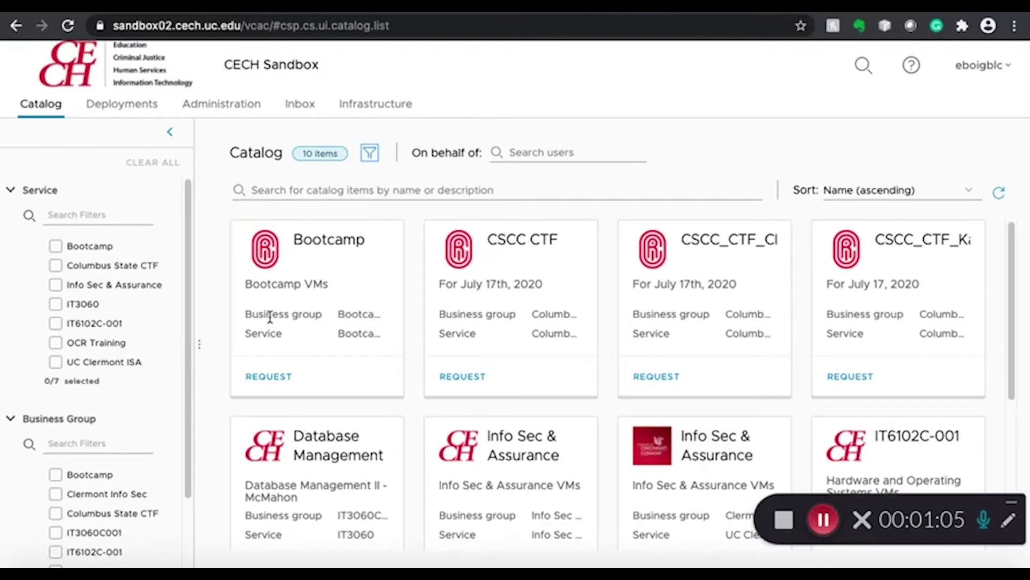
{"action": "left_click", "coordinate": [85, 247]}
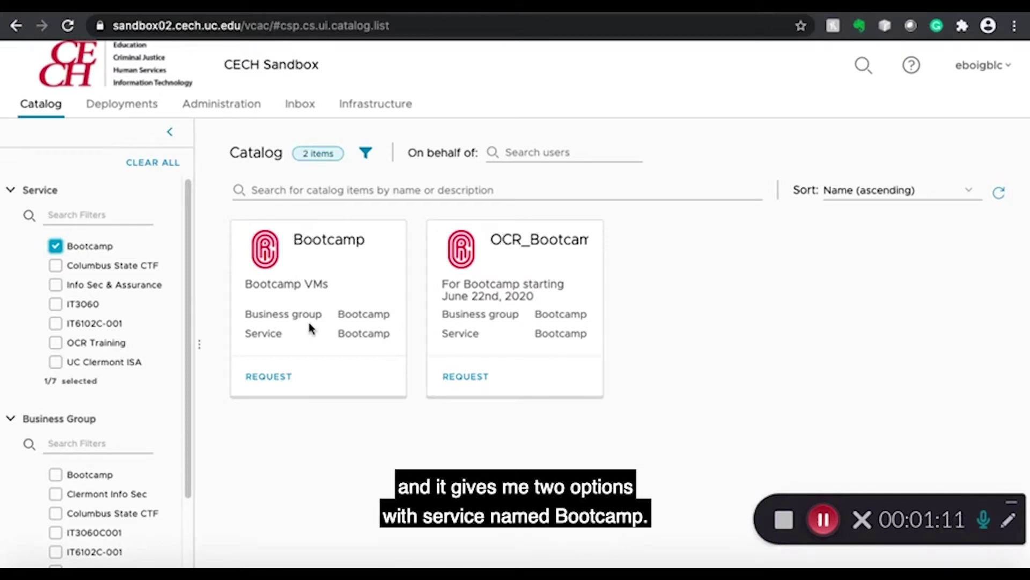
{"action": "left_click", "coordinate": [99, 245]}
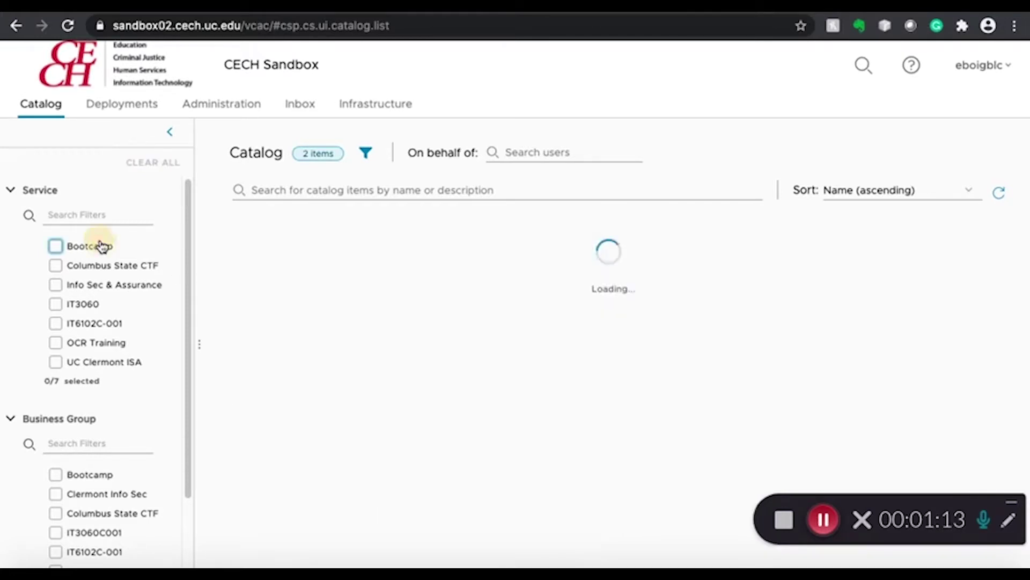
{"action": "scroll", "coordinate": [184, 267], "scroll_direction": "down", "scroll_amount": 3}
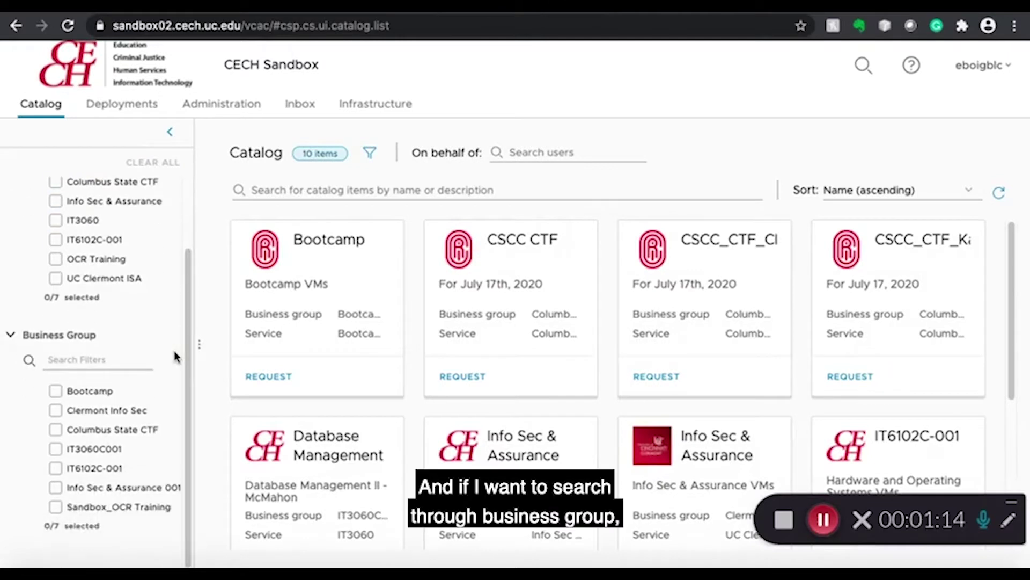
{"action": "left_click", "coordinate": [81, 454]}
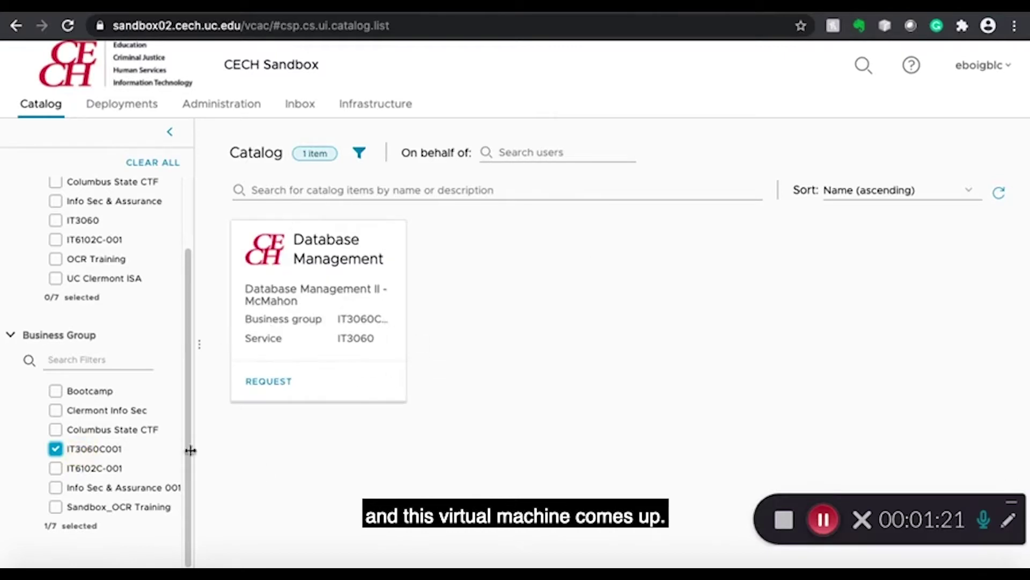
{"action": "left_click", "coordinate": [108, 449]}
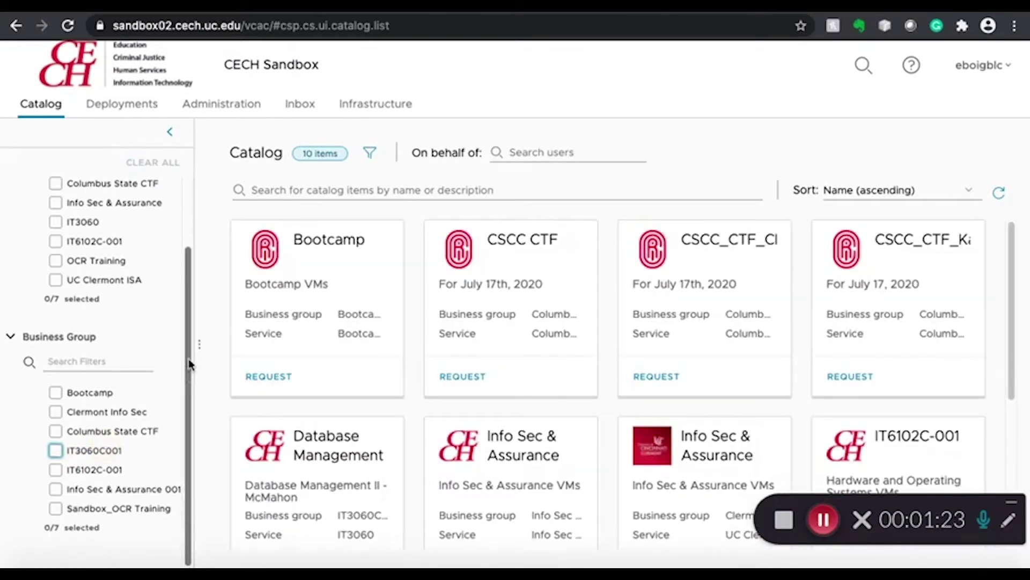
{"action": "scroll", "coordinate": [185, 311], "scroll_direction": "up", "scroll_amount": 3}
{"action": "left_click", "coordinate": [171, 136]}
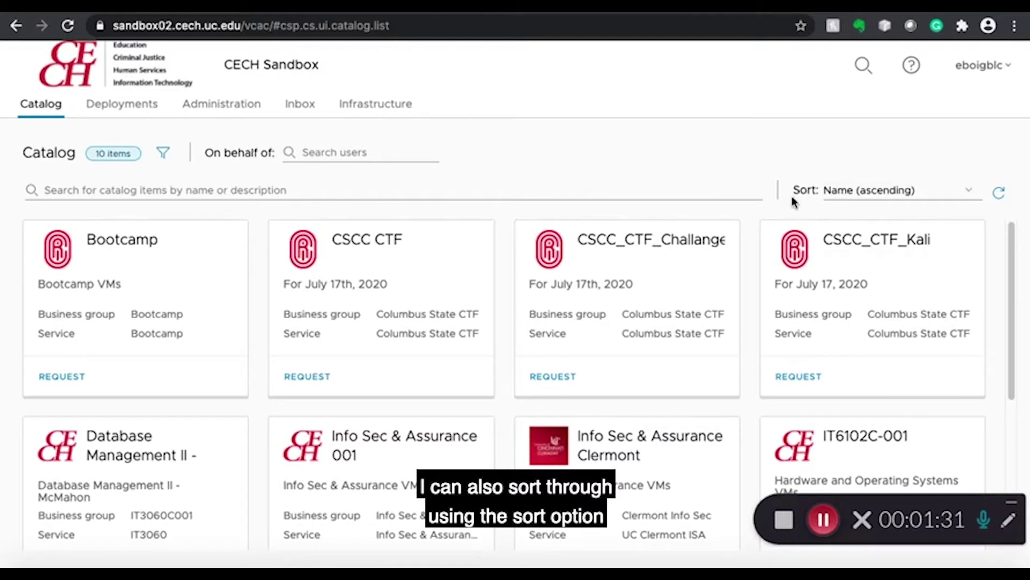
Sort the catalog by name descending, then created date ascending, then back to name ascending
{"action": "left_click", "coordinate": [837, 198]}
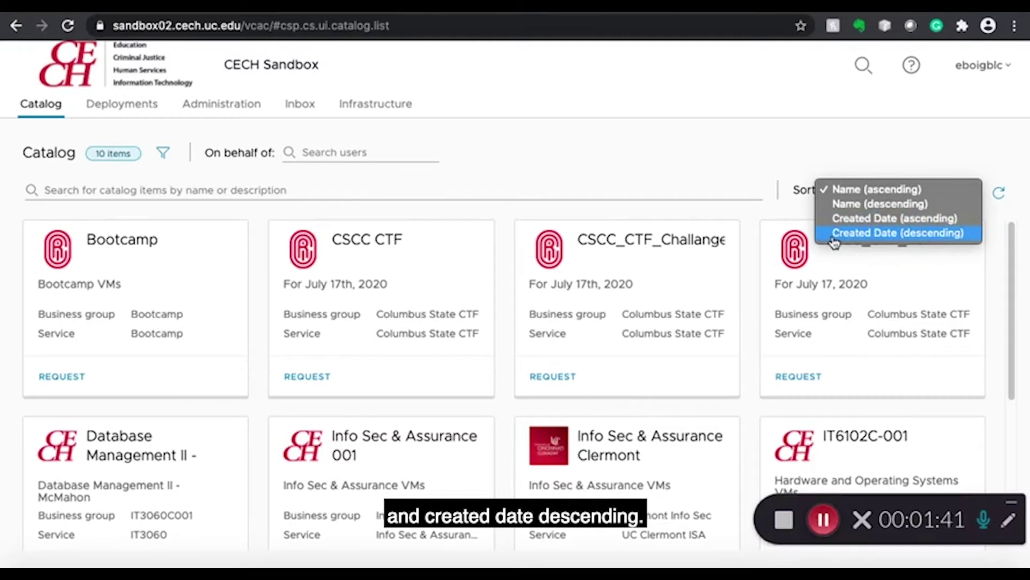
{"action": "left_click", "coordinate": [869, 191]}
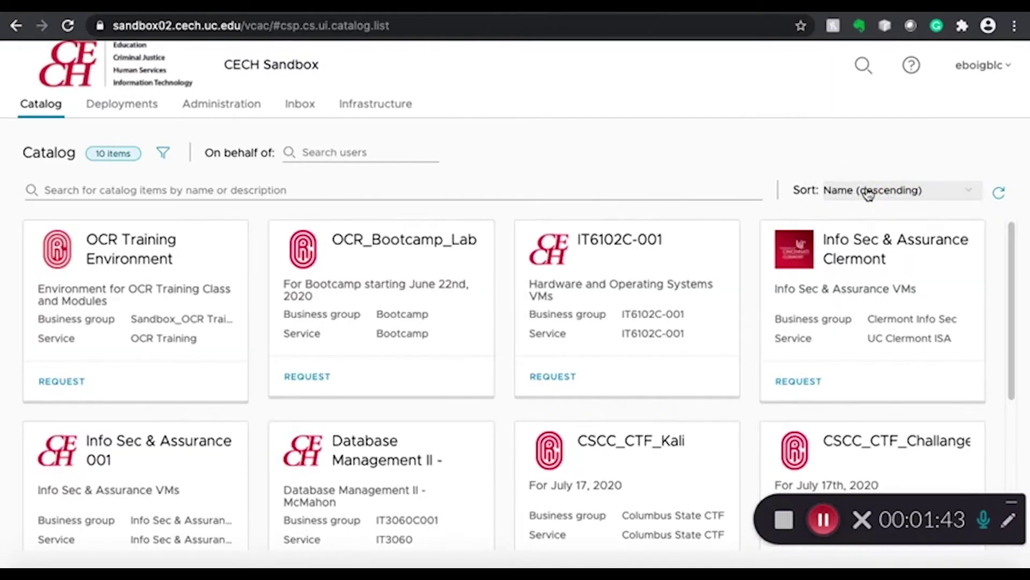
{"action": "left_click", "coordinate": [870, 194]}
{"action": "left_click", "coordinate": [869, 204]}
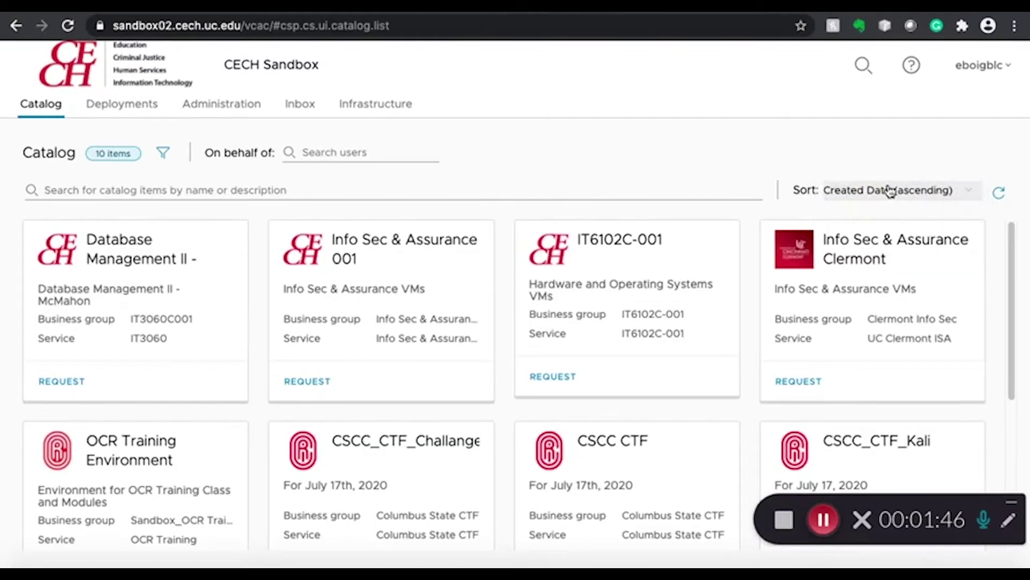
{"action": "left_click", "coordinate": [891, 190]}
{"action": "left_click", "coordinate": [899, 161]}
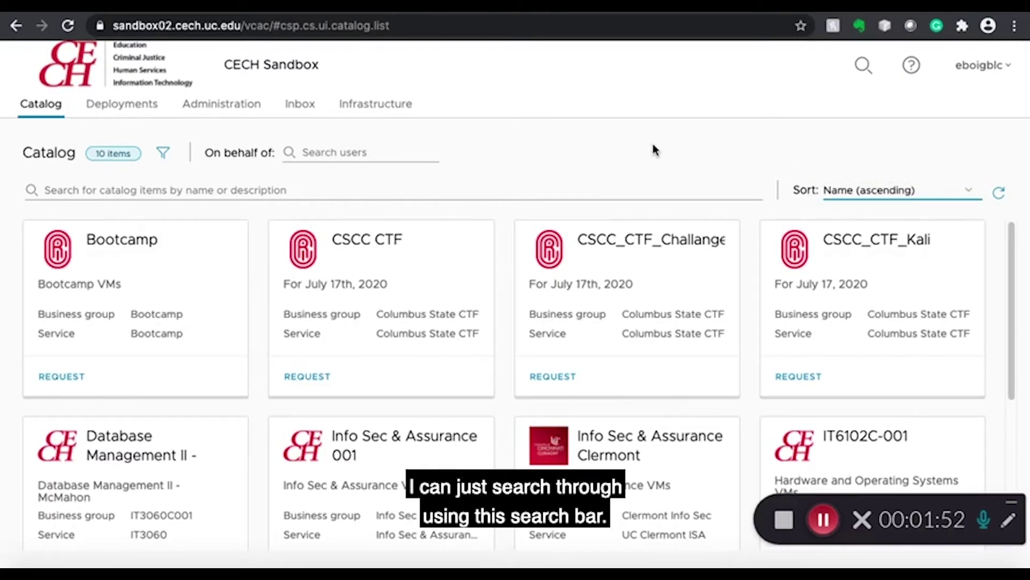
Search the catalog for bootcamp_lab and start a request for OCR_Bootcamp_Lab
{"action": "left_click", "coordinate": [236, 189]}
{"action": "type", "text": "boo"}
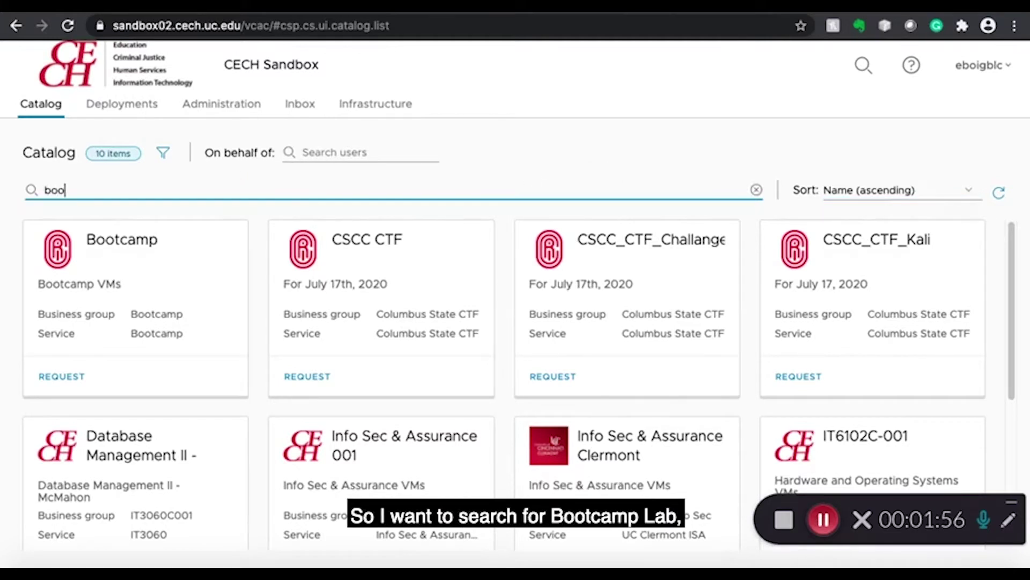
{"action": "type", "text": "tcamp"}
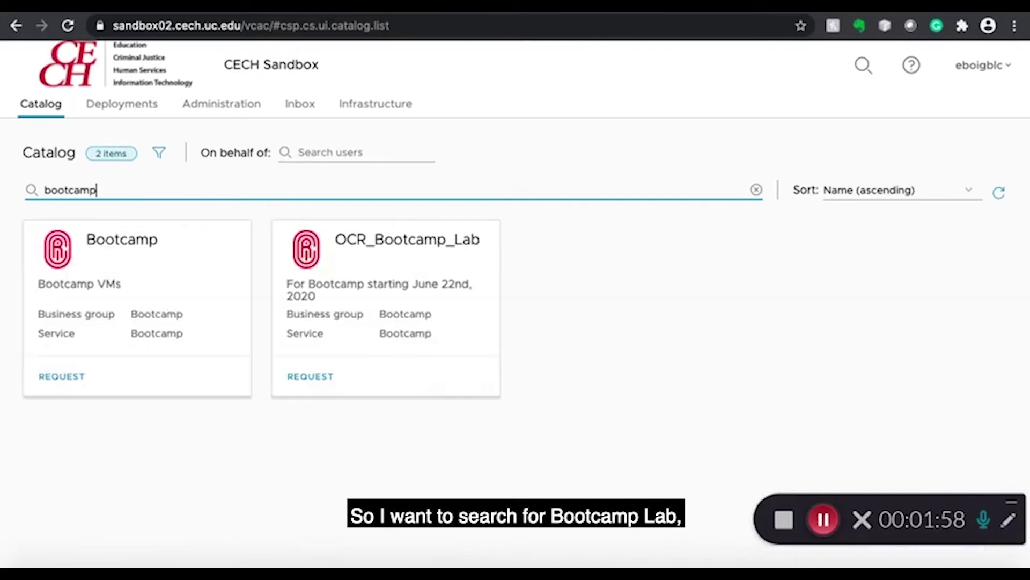
{"action": "type", "text": "_lab"}
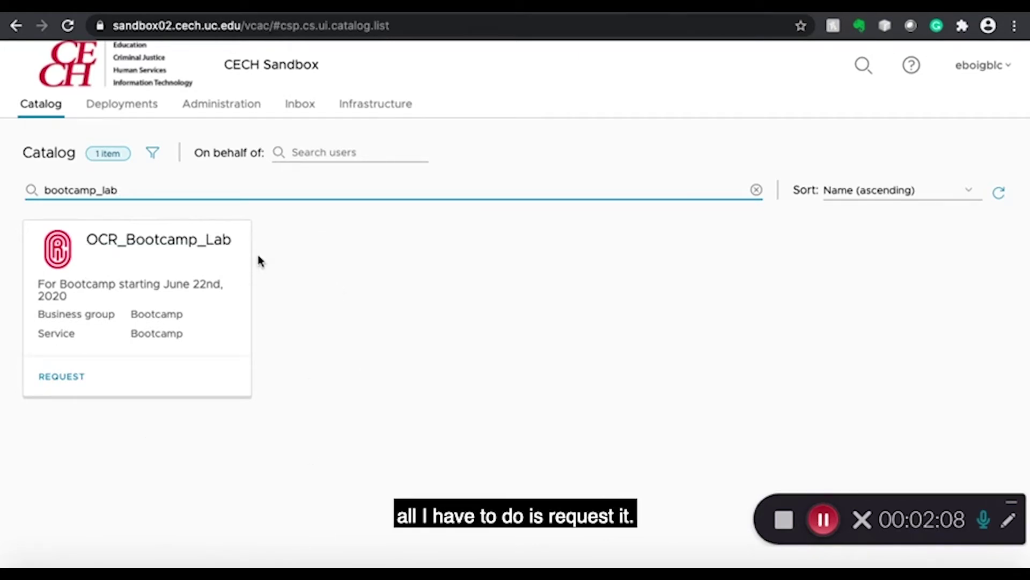
{"action": "left_click", "coordinate": [58, 380]}
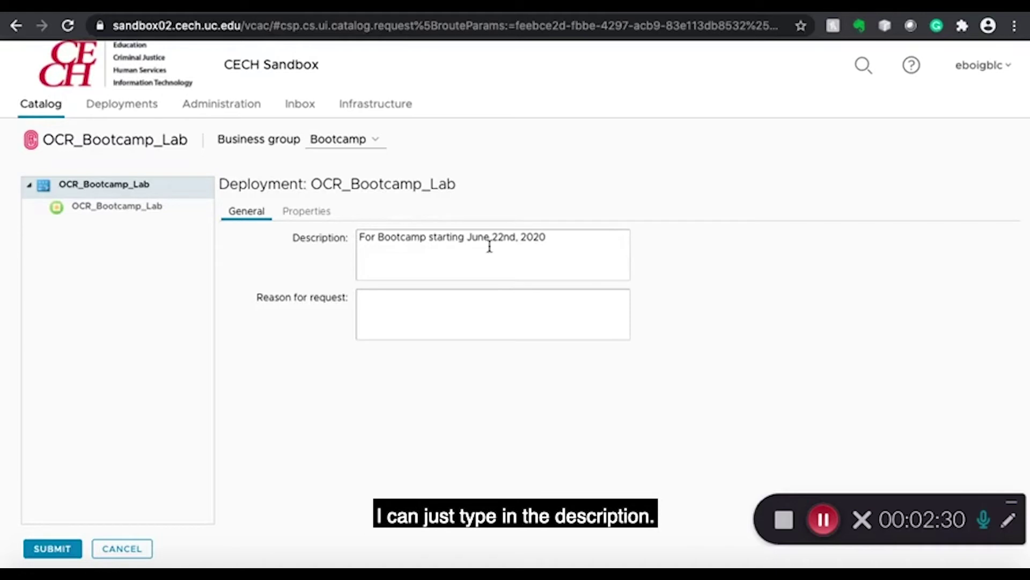
Replace the description with 'My new virtual mac', then cancel the request without submitting
{"action": "left_click_drag", "start_coordinate": [487, 247], "coordinate": [308, 232]}
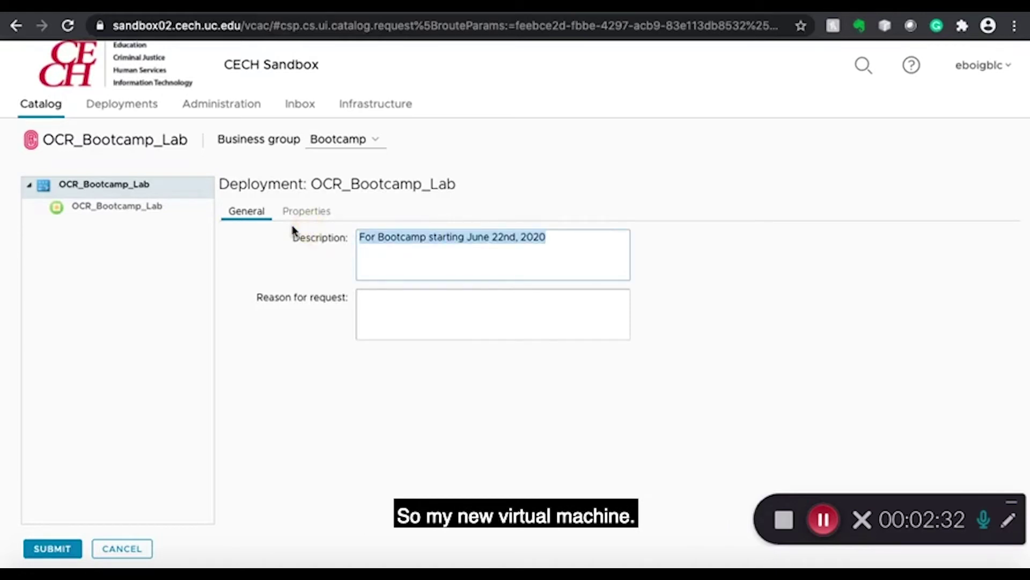
{"action": "type", "text": "My n"}
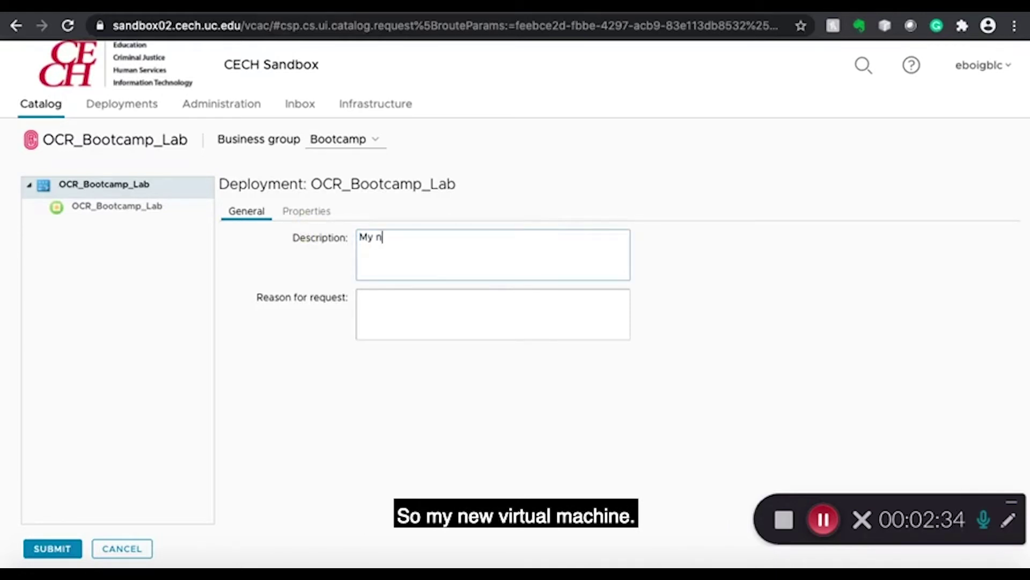
{"action": "type", "text": "ew virtual machine"}
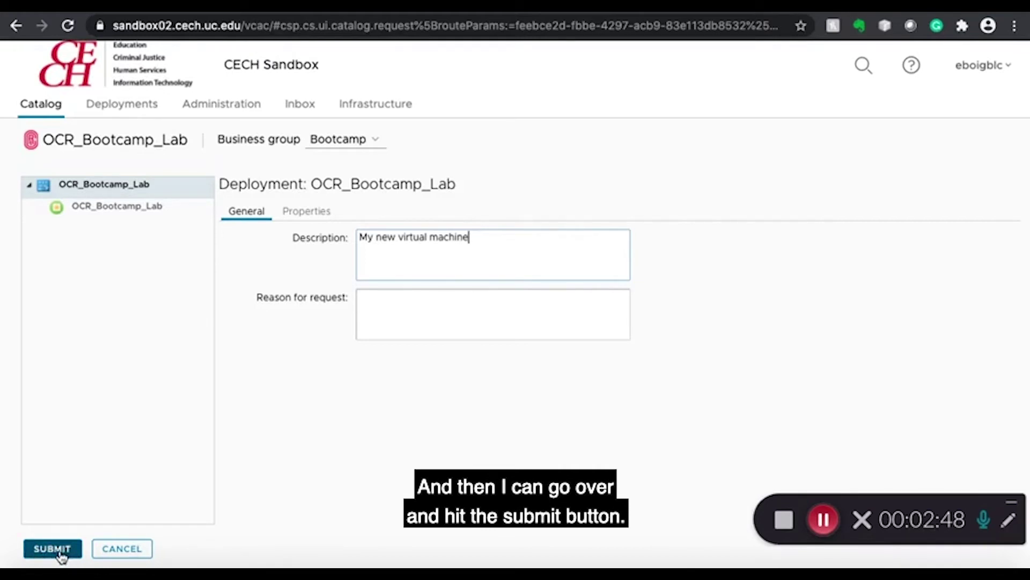
{"action": "left_click", "coordinate": [129, 548]}
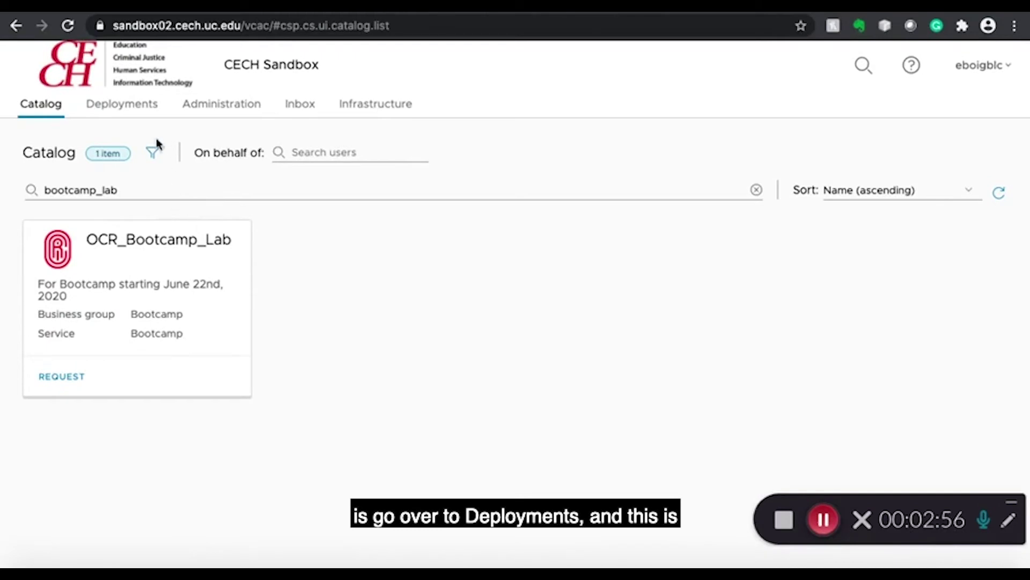
Go to the Deployments list and expand its filter options panel
{"action": "left_click", "coordinate": [138, 114]}
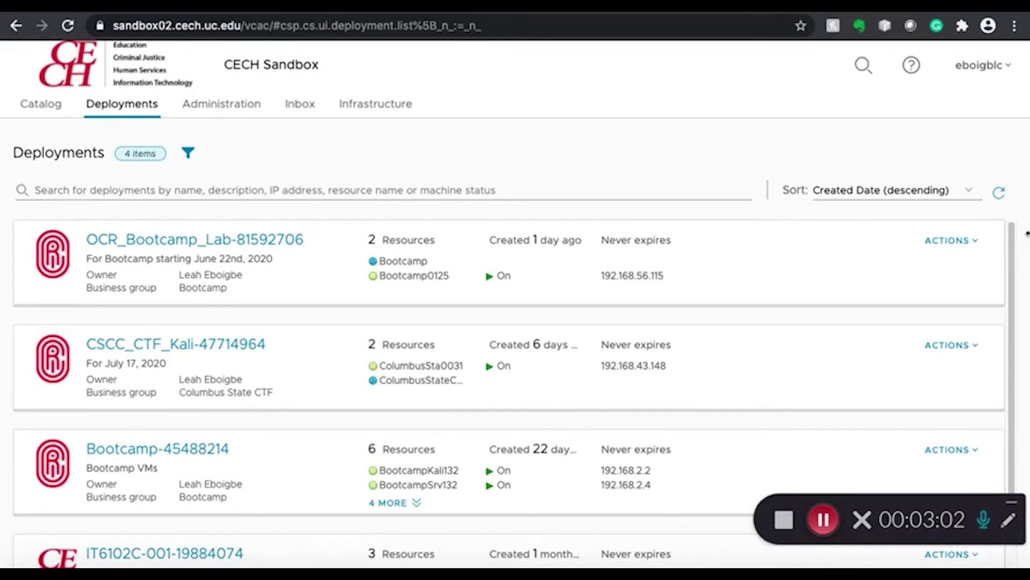
{"action": "left_click_drag", "start_coordinate": [1015, 239], "coordinate": [989, 175]}
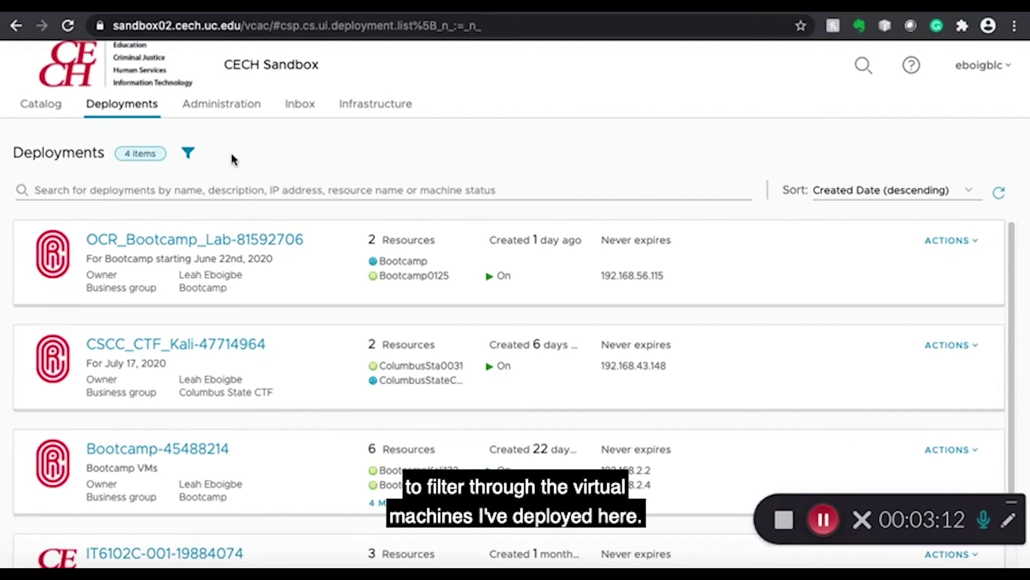
{"action": "left_click", "coordinate": [189, 154]}
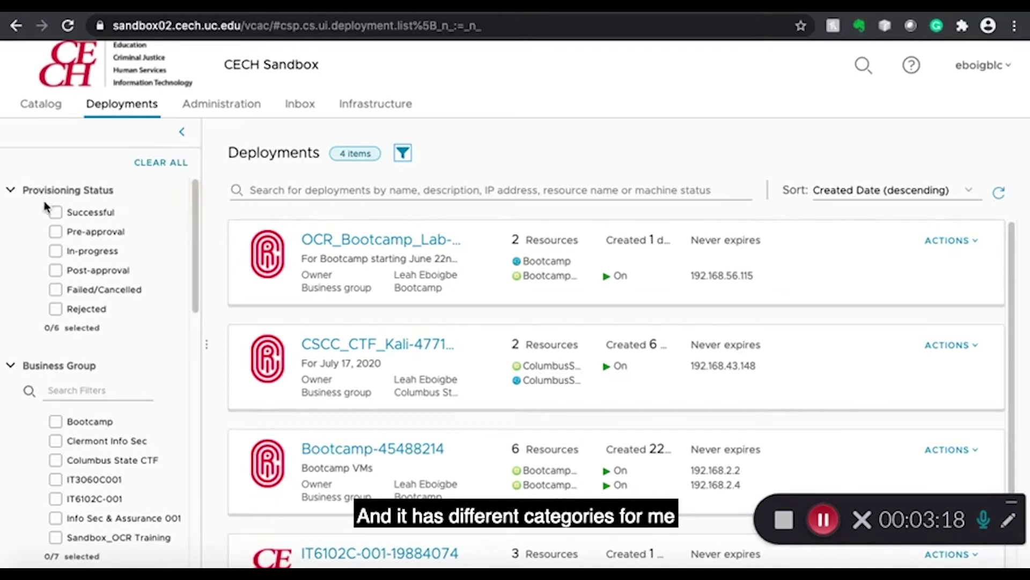
{"action": "mouse_move", "coordinate": [189, 203]}
{"action": "left_mouse_down"}
{"action": "mouse_move", "coordinate": [170, 324]}
{"action": "mouse_move", "coordinate": [187, 175]}
{"action": "mouse_move", "coordinate": [180, 217]}
{"action": "left_mouse_up"}
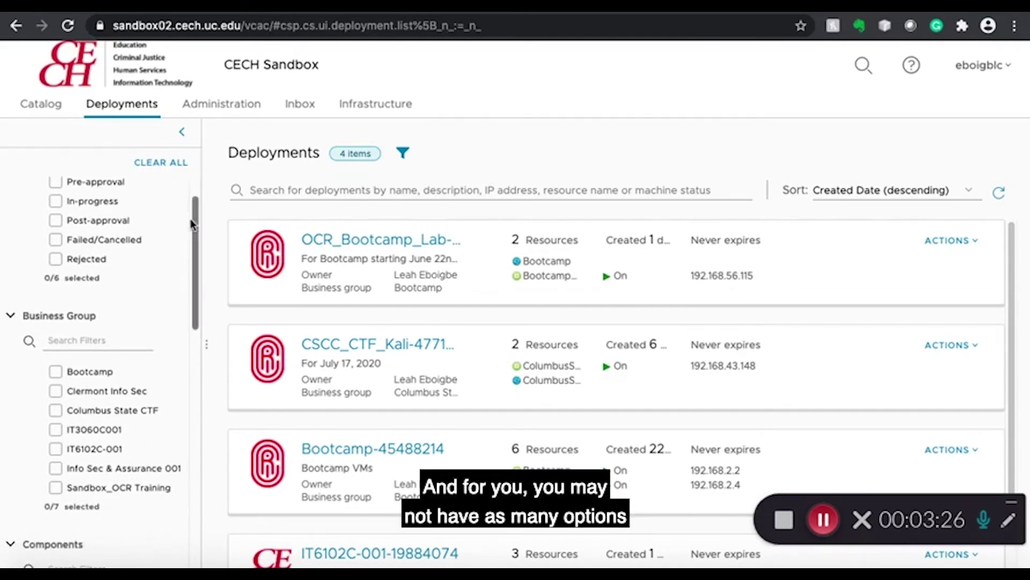
{"action": "mouse_move", "coordinate": [180, 214]}
{"action": "left_mouse_down"}
{"action": "mouse_move", "coordinate": [185, 295]}
{"action": "mouse_move", "coordinate": [182, 216]}
{"action": "left_mouse_up"}
{"action": "scroll", "coordinate": [181, 217], "scroll_direction": "up", "scroll_amount": 3}
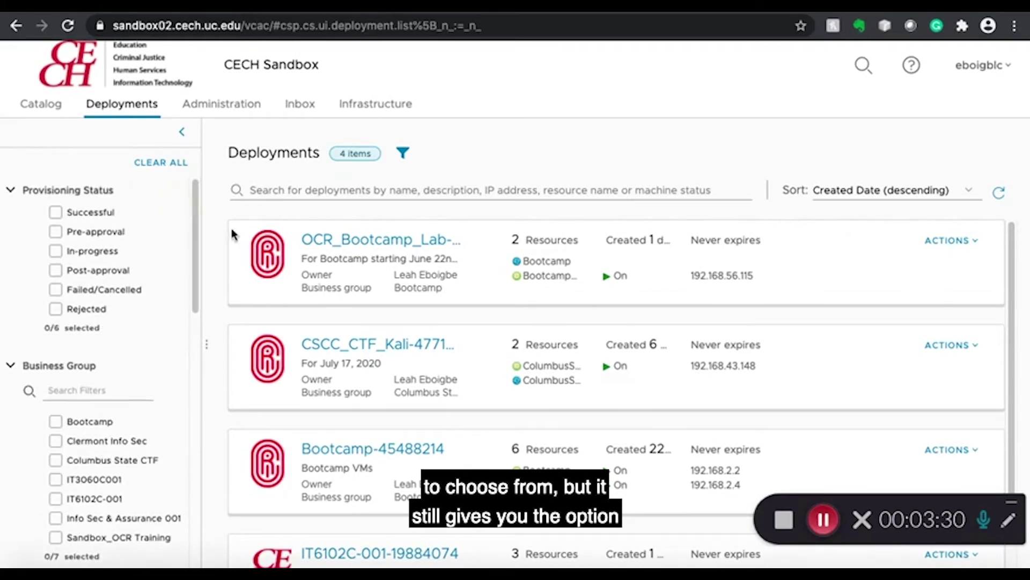
{"action": "scroll", "coordinate": [194, 221], "scroll_direction": "down", "scroll_amount": 1}
{"action": "left_click_drag", "start_coordinate": [194, 223], "coordinate": [194, 236]}
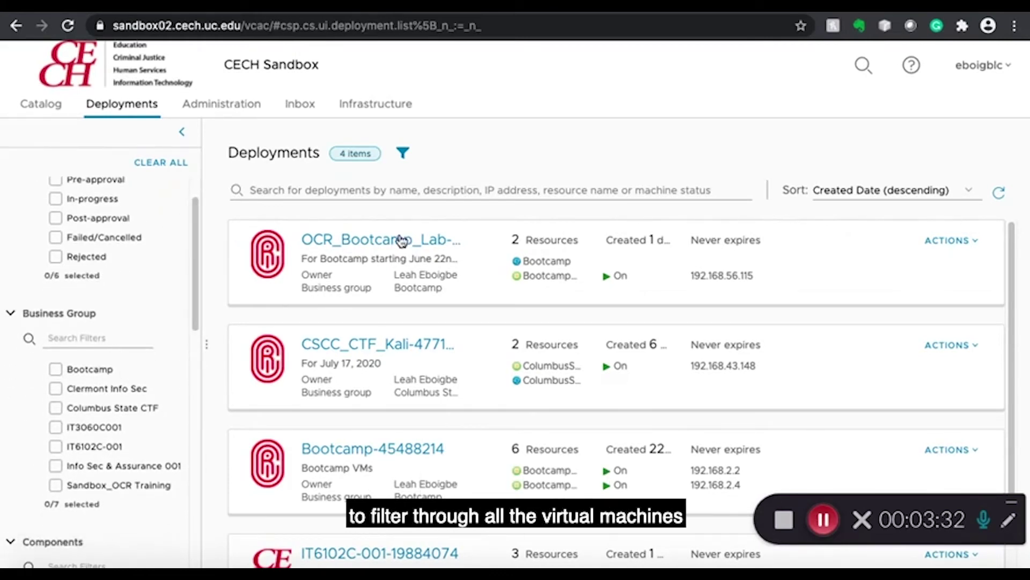
{"action": "mouse_move", "coordinate": [1014, 236]}
{"action": "left_mouse_down"}
{"action": "mouse_move", "coordinate": [1011, 307]}
{"action": "mouse_move", "coordinate": [1012, 244]}
{"action": "left_mouse_up"}
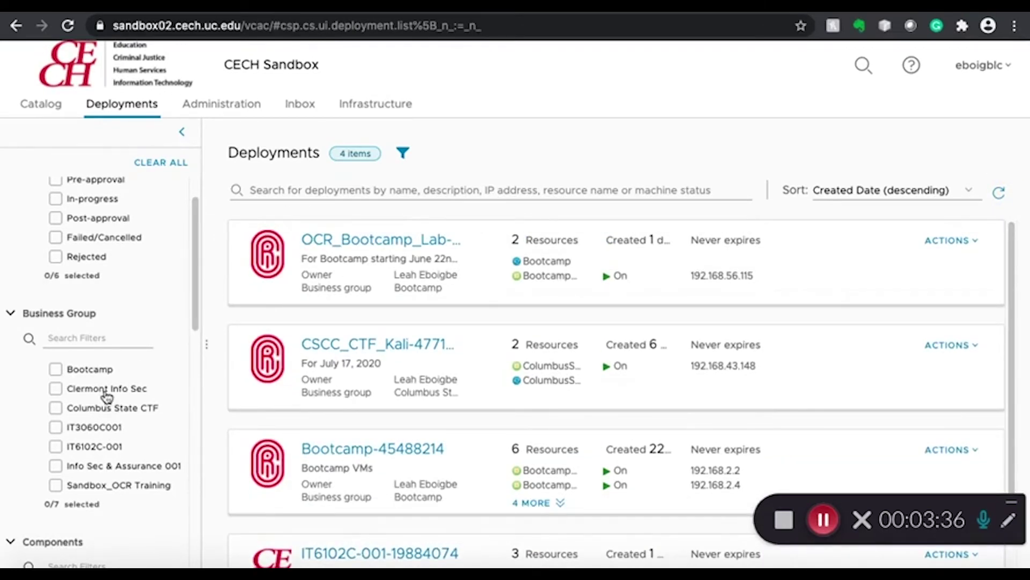
Apply and clear the Bootcamp business-group filter, hide filters, and open OCR_Bootcamp_Lab-81592706
{"action": "left_click", "coordinate": [85, 371]}
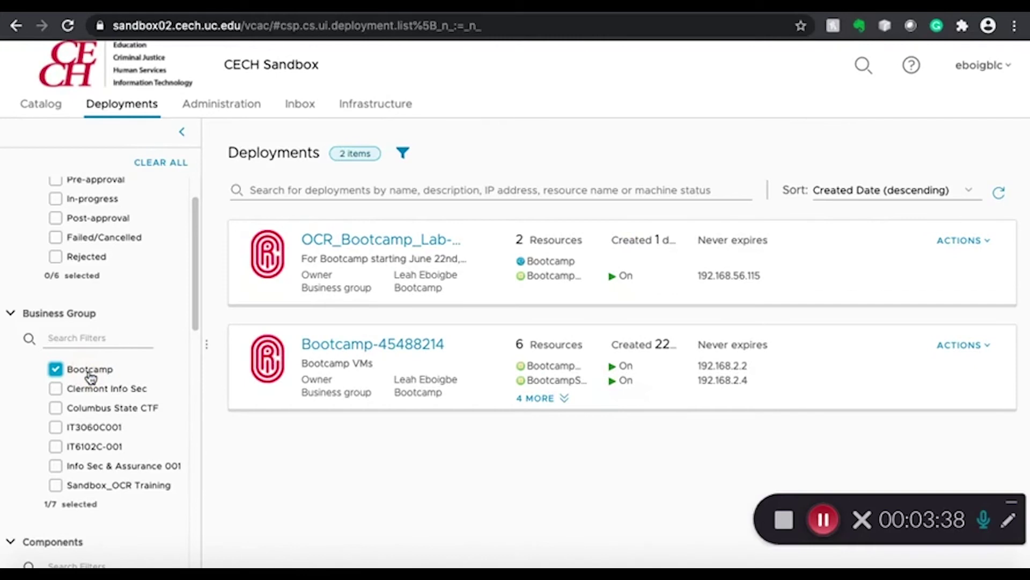
{"action": "left_click", "coordinate": [89, 375]}
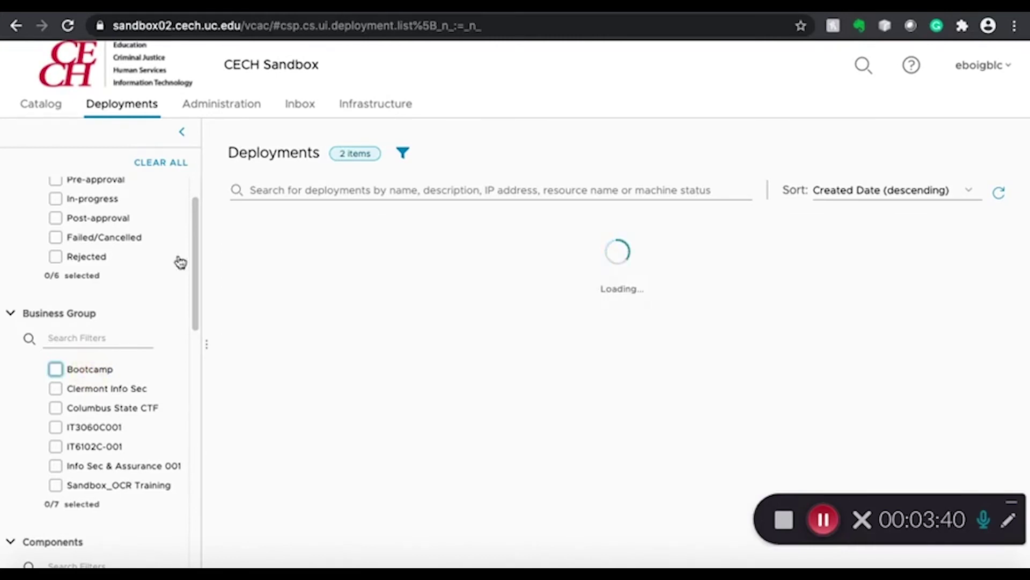
{"action": "left_click", "coordinate": [183, 131]}
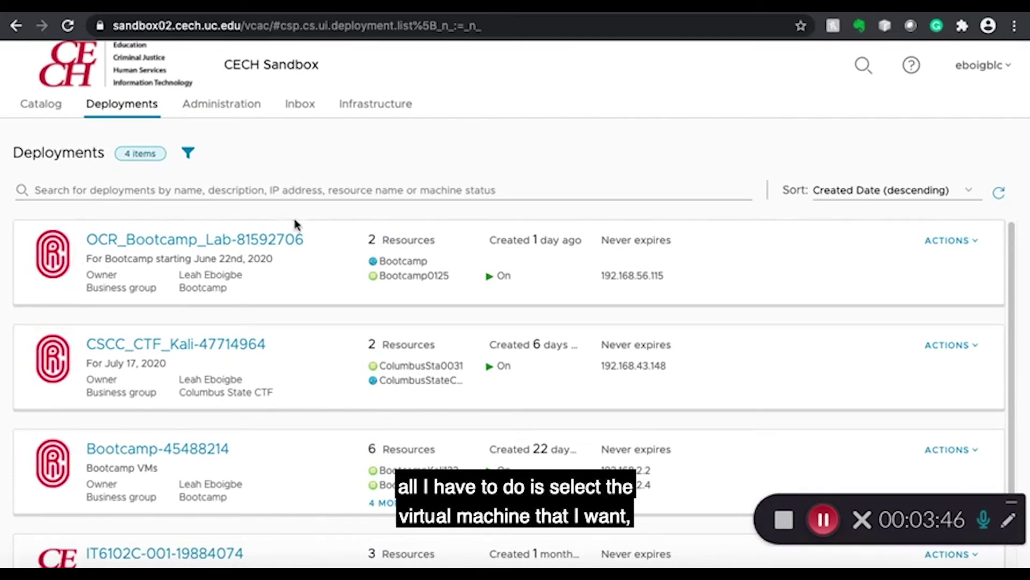
{"action": "left_click", "coordinate": [268, 244]}
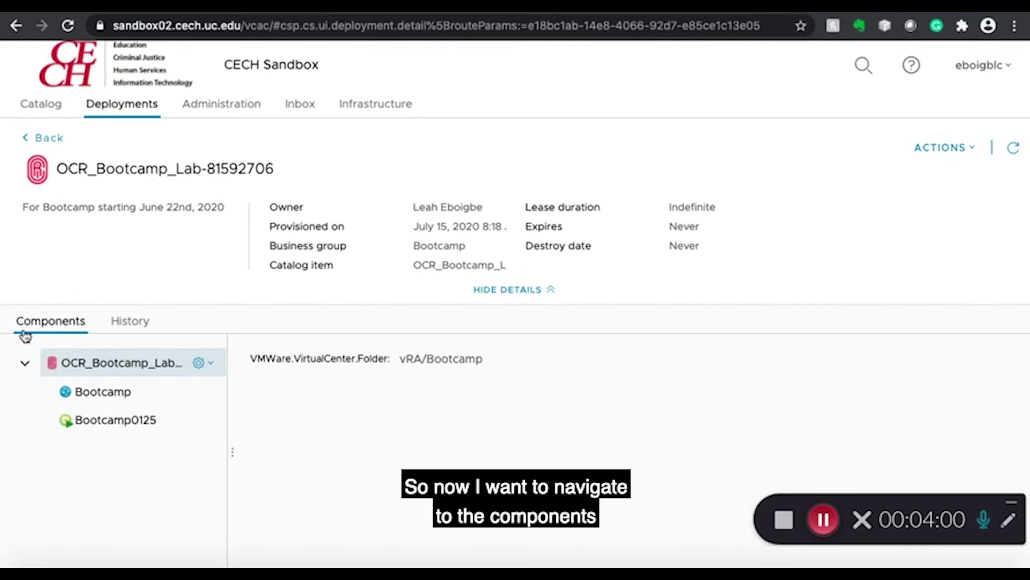
Select the Bootcamp0125 component and connect to its remote console from the actions menu
{"action": "left_click", "coordinate": [100, 428]}
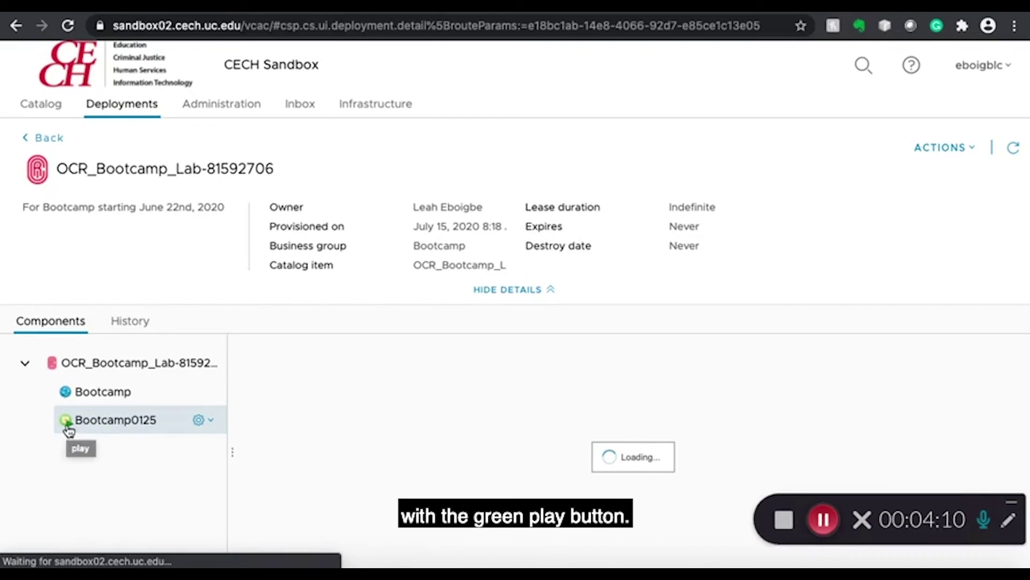
{"action": "left_click", "coordinate": [204, 423]}
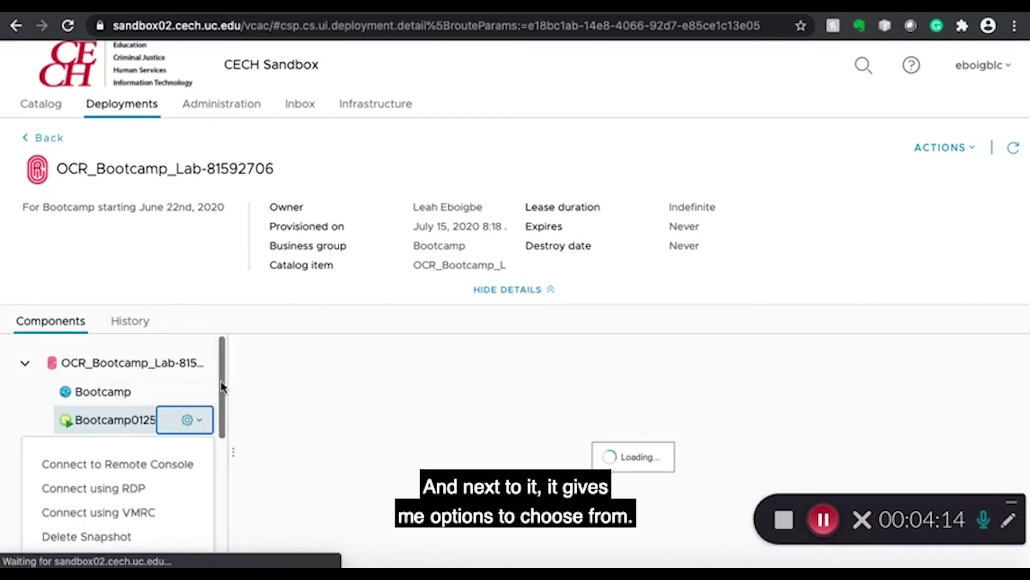
{"action": "left_click_drag", "start_coordinate": [221, 386], "coordinate": [214, 416]}
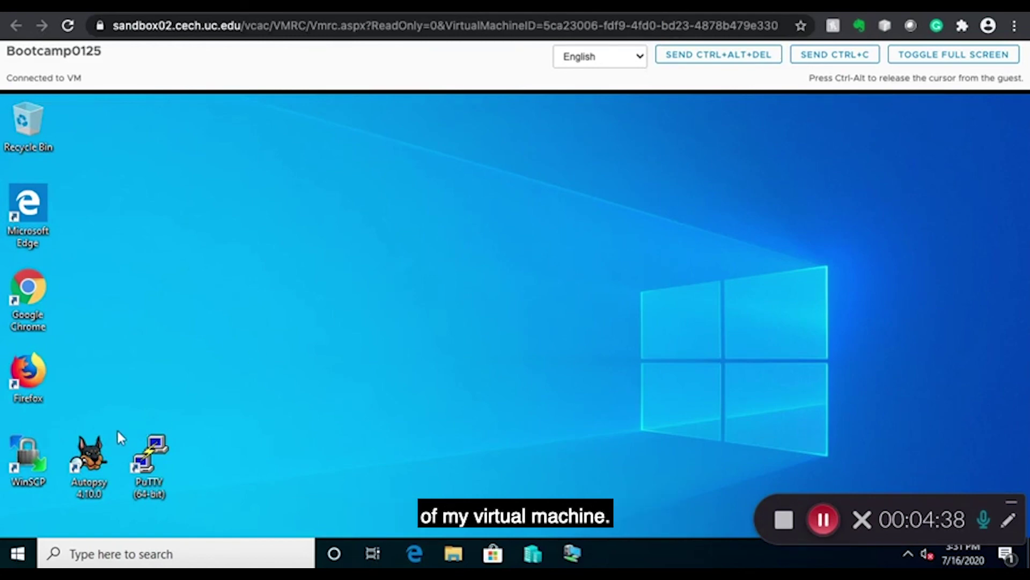
Open and close the VM's Start menu, then return to the CECH Sandbox browser tab
{"action": "left_click", "coordinate": [20, 552]}
{"action": "left_click", "coordinate": [20, 552]}
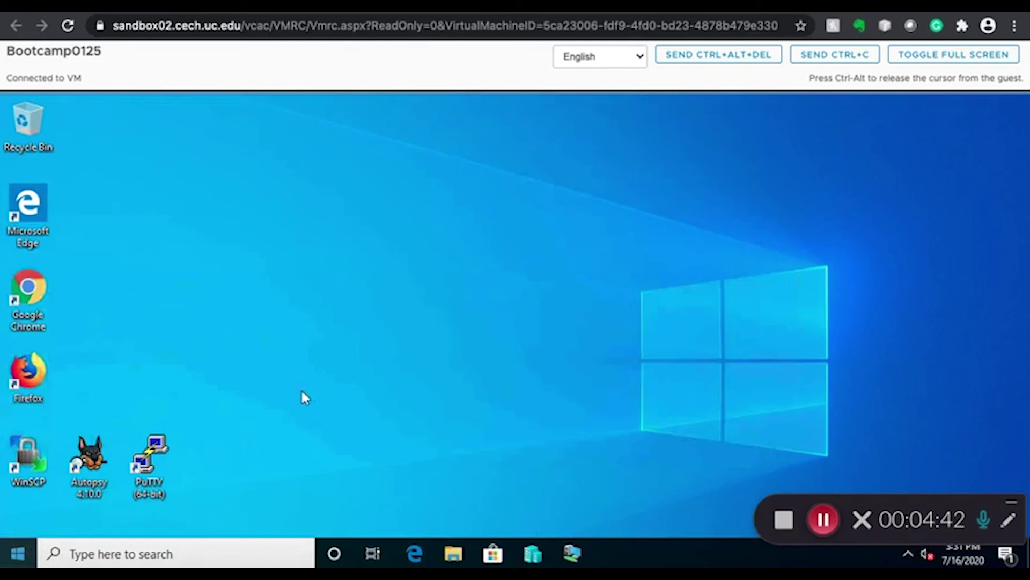
{"action": "left_click", "coordinate": [791, 13]}
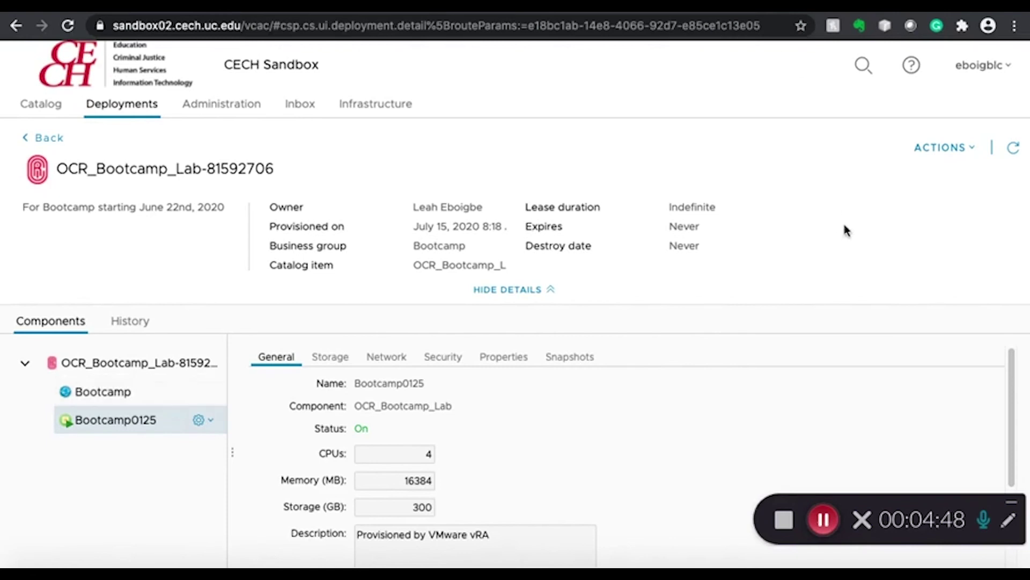
{"action": "left_click_drag", "start_coordinate": [1010, 359], "coordinate": [988, 410]}
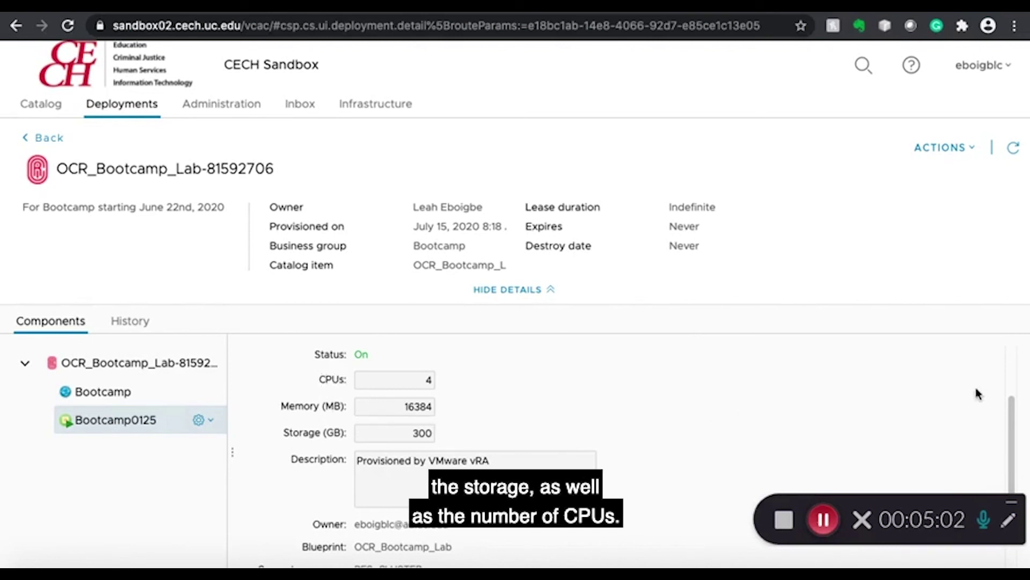
{"action": "scroll", "coordinate": [999, 362], "scroll_direction": "down", "scroll_amount": 1}
{"action": "scroll", "coordinate": [987, 322], "scroll_direction": "up", "scroll_amount": 3}
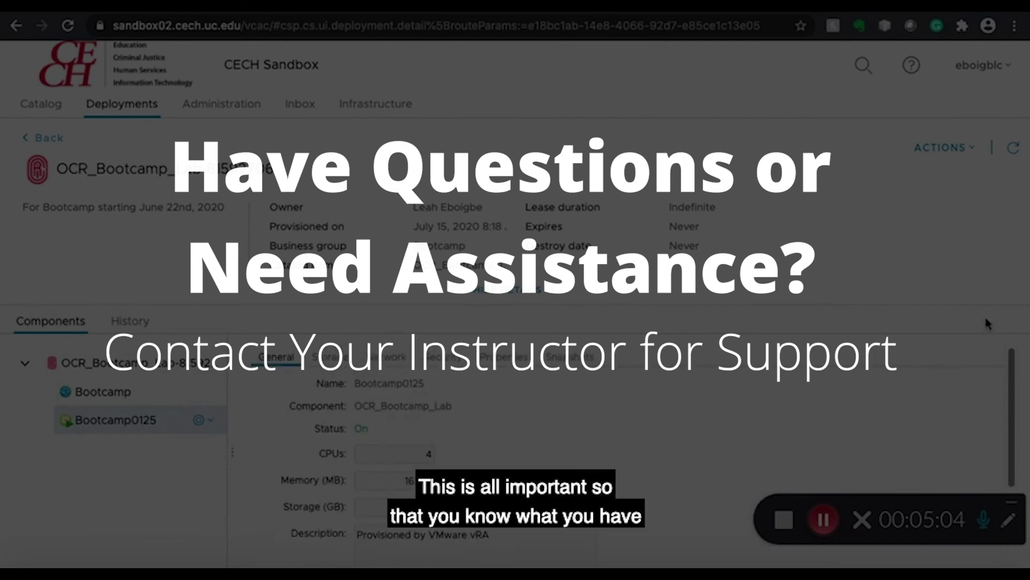
{"action": "scroll", "coordinate": [980, 370], "scroll_direction": "down", "scroll_amount": 3}
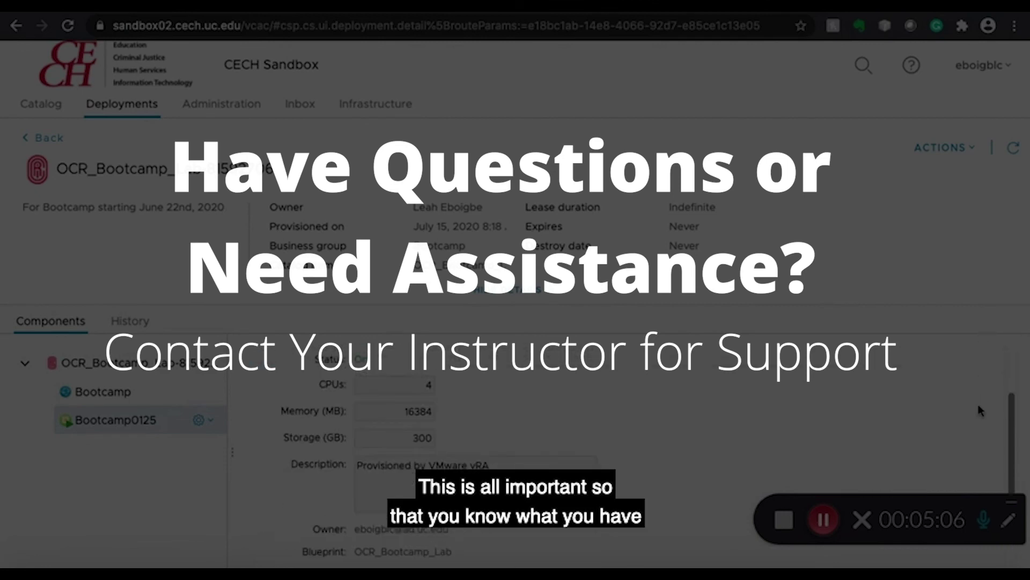
{"action": "scroll", "coordinate": [988, 342], "scroll_direction": "up", "scroll_amount": 3}
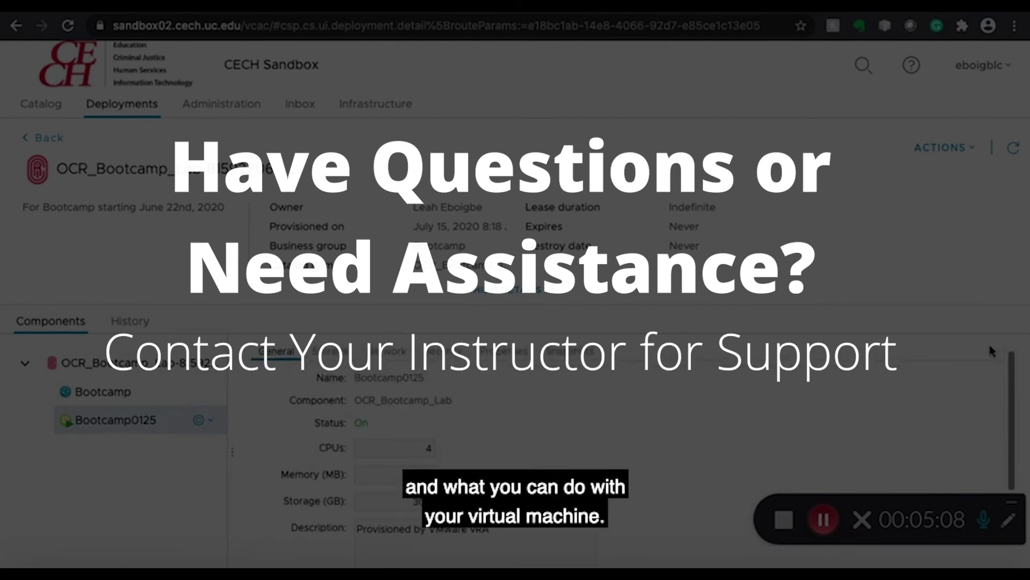